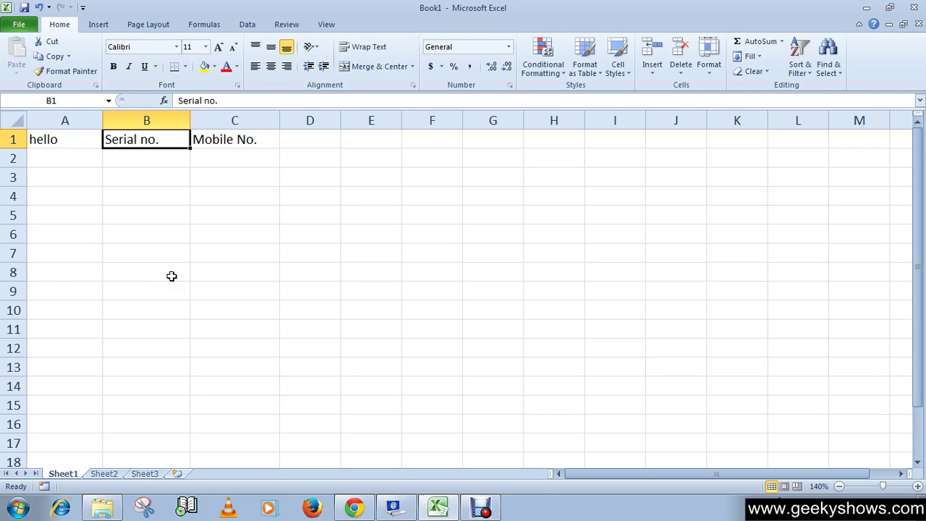
Select cell C1 containing the 'Mobile No.' heading.
{"action": "left_click", "coordinate": [228, 142]}
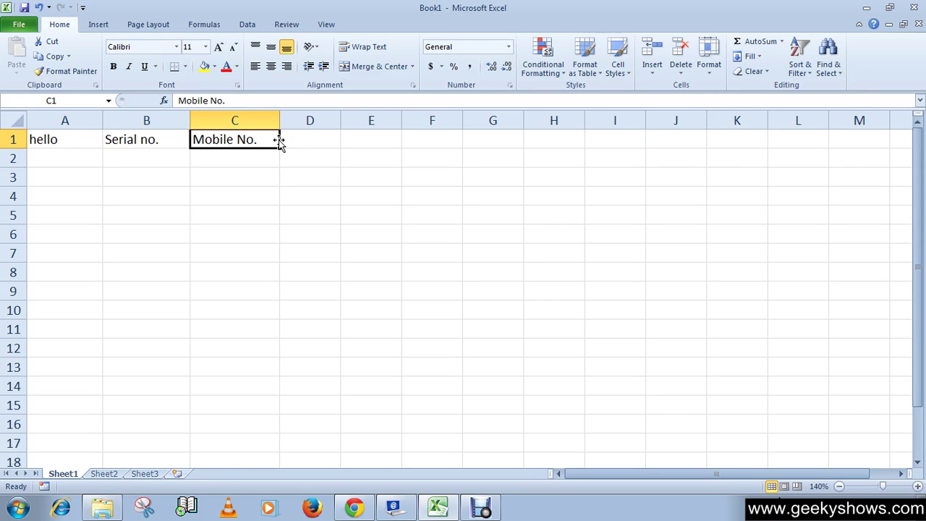
Drag the 'Mobile No.' entry from C1 down and drop it into cell C6.
{"action": "left_click_drag", "start_coordinate": [279, 142], "coordinate": [275, 217]}
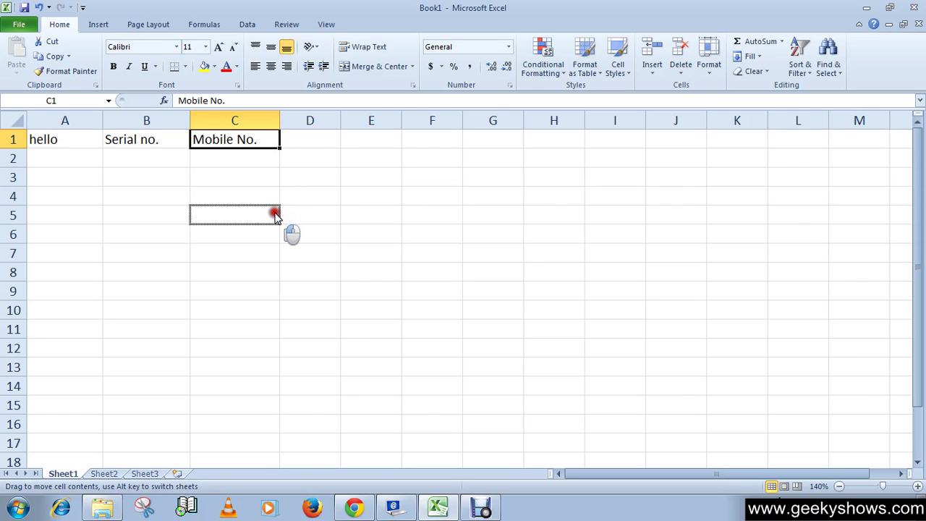
{"action": "mouse_move", "coordinate": [275, 216]}
{"action": "left_mouse_down"}
{"action": "mouse_move", "coordinate": [278, 249]}
{"action": "mouse_move", "coordinate": [276, 214]}
{"action": "mouse_move", "coordinate": [275, 231]}
{"action": "left_mouse_up"}
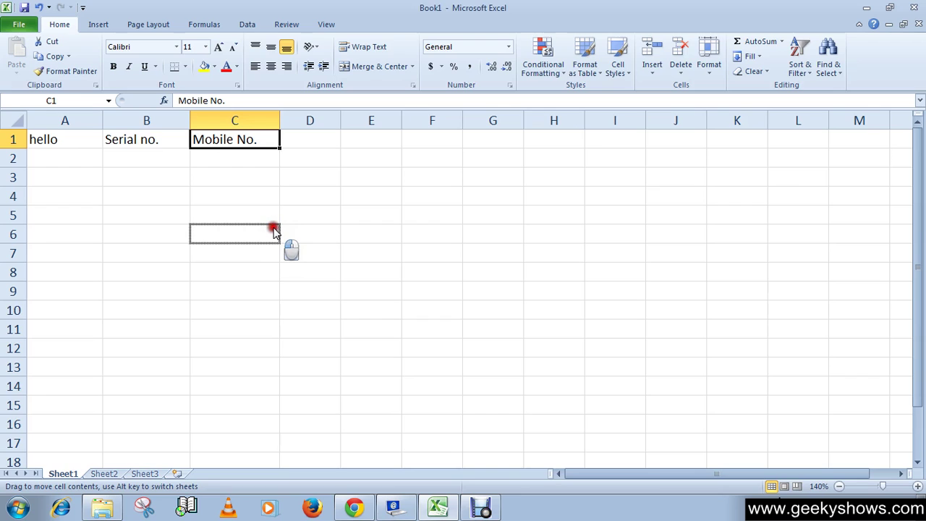
{"action": "left_click_drag", "start_coordinate": [275, 231], "coordinate": [275, 231]}
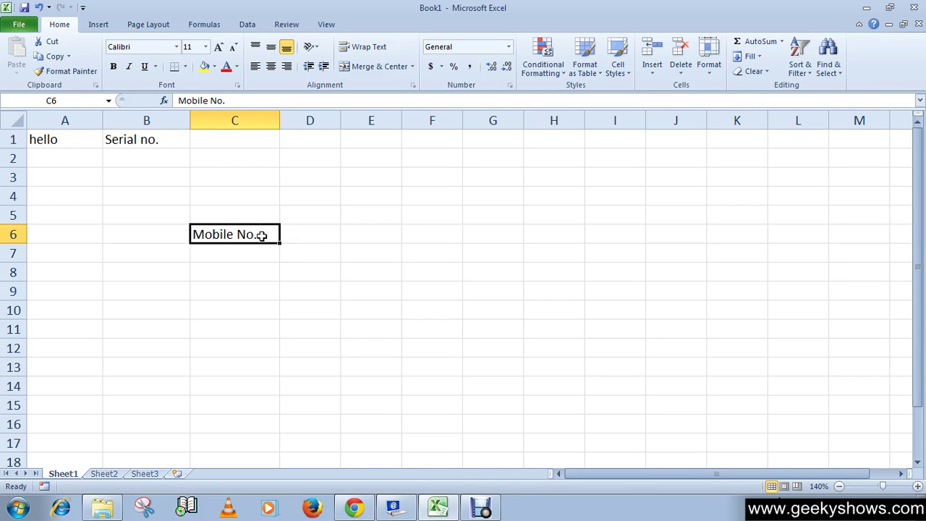